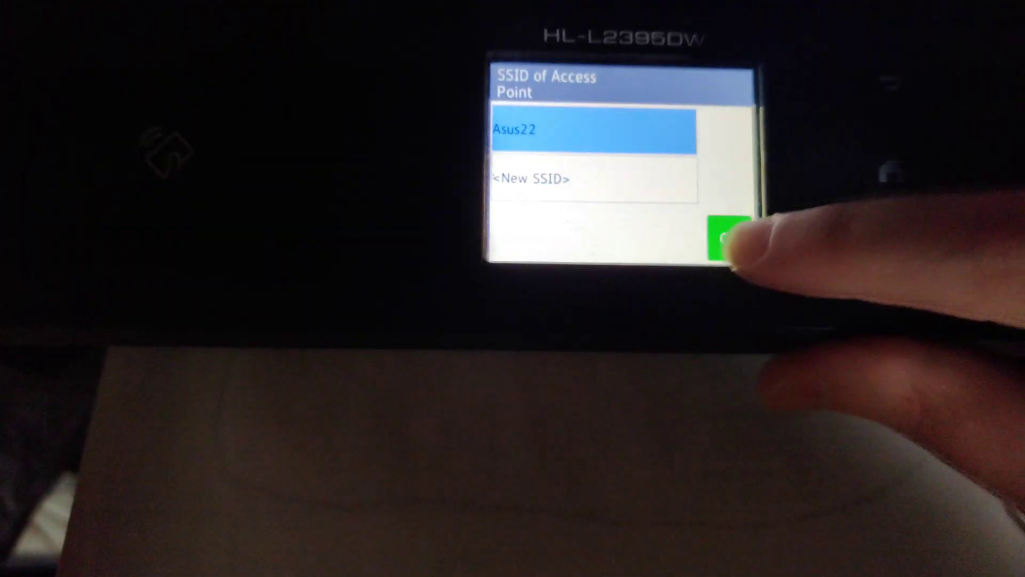
- Choose the Asus22 network from the SSID list on the printer's touchscreen
click(685, 216)
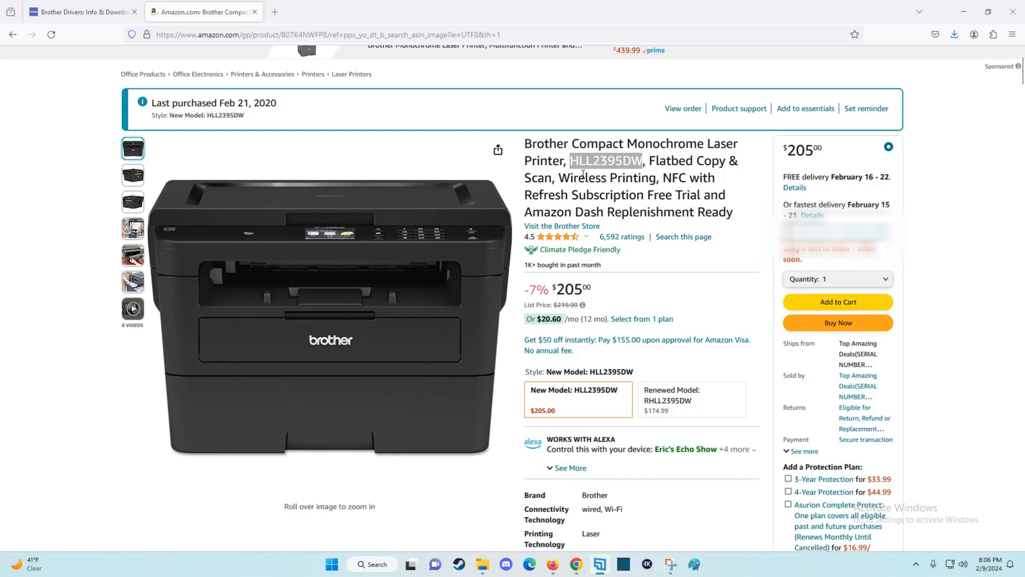
- Select the model number HLL2395DW in the Amazon product title
click(567, 162)
drag(569, 161, 644, 161)
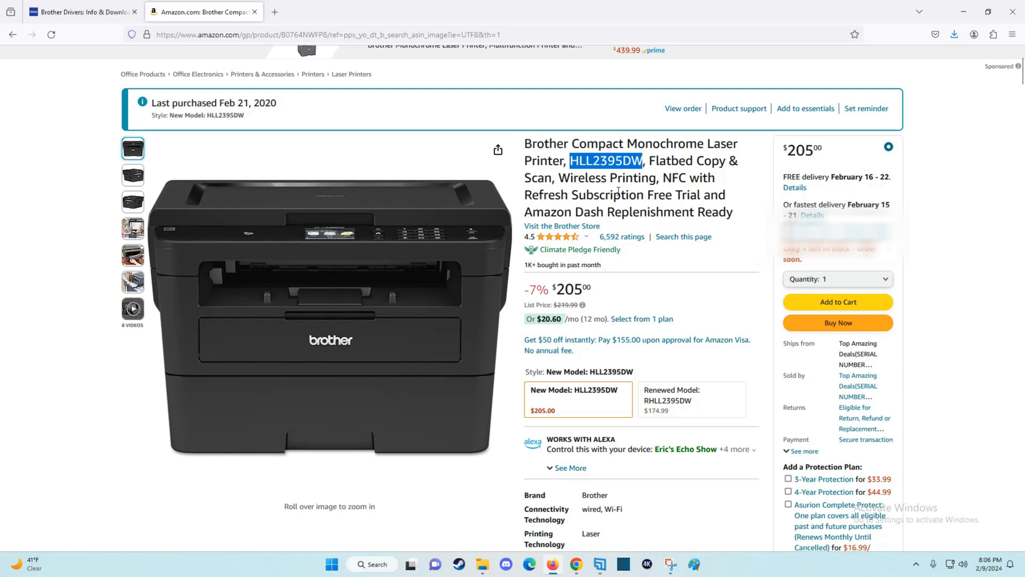
click(572, 160)
drag(571, 160, 643, 161)
key(ctrl+c)
- Search Brother's Find Drivers for Your Model box for the pasted HLL2395DW
click(86, 12)
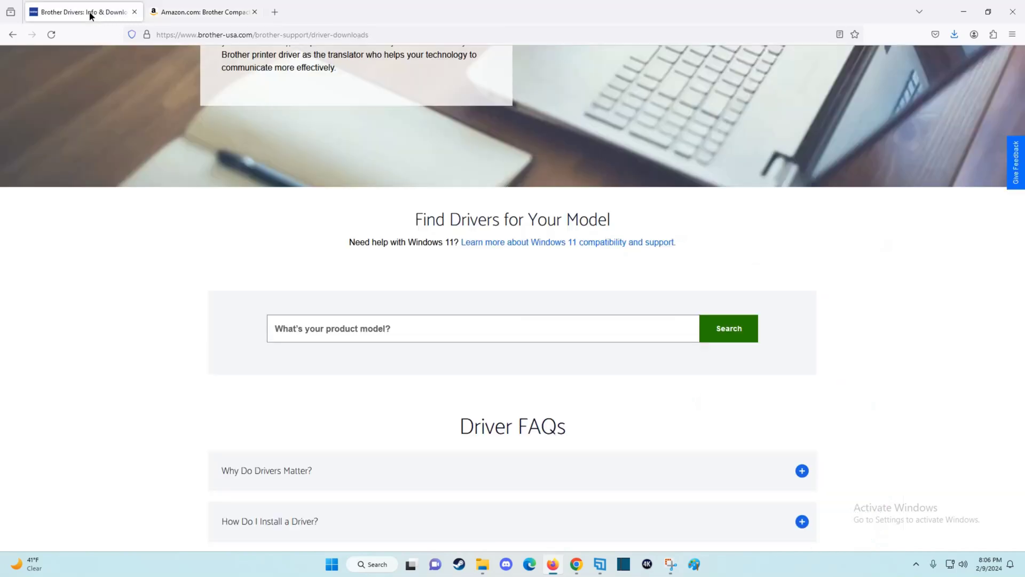
scroll(555, 347, up, 5)
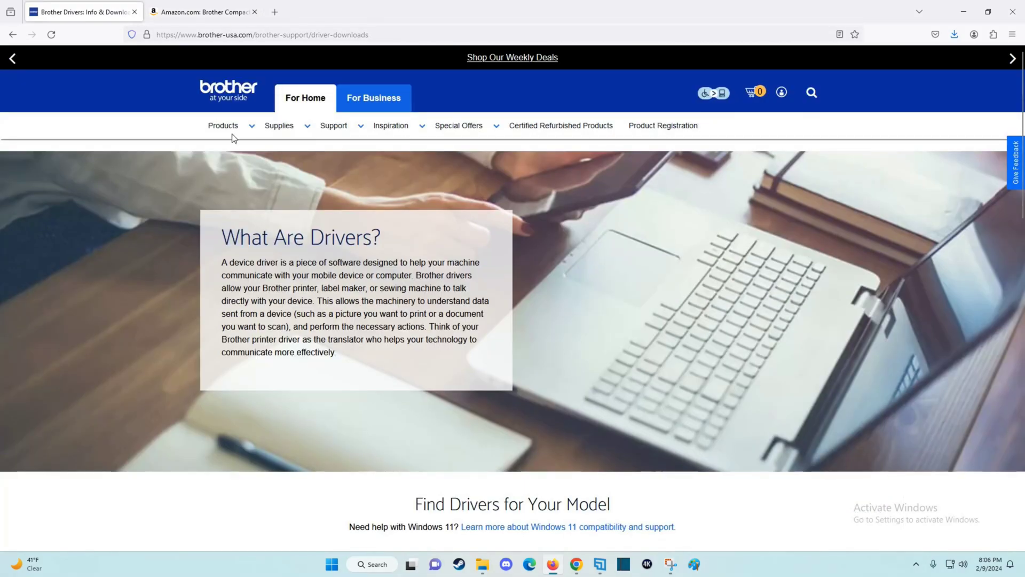
scroll(620, 220, down, 4)
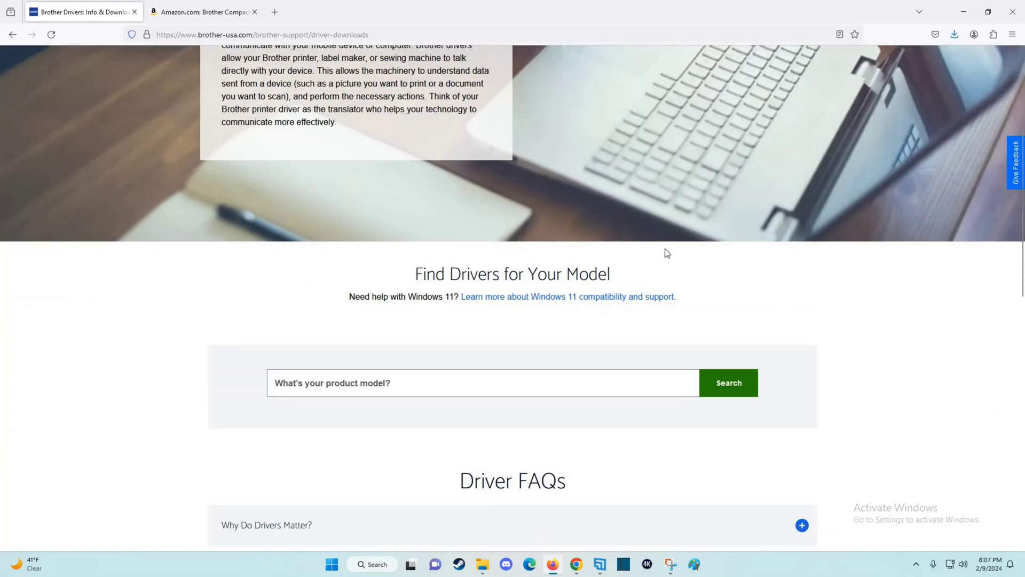
scroll(572, 272, down, 1)
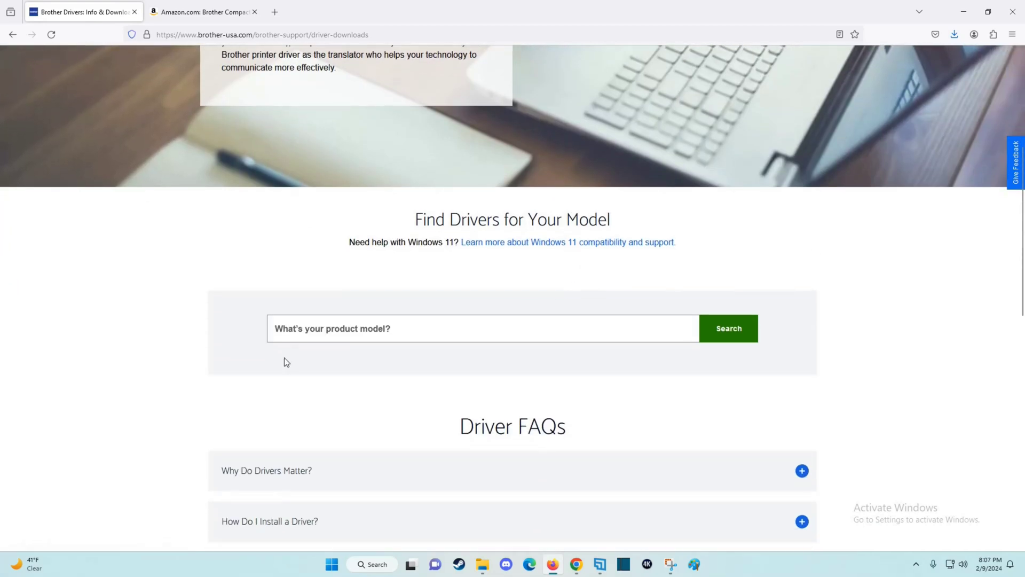
scroll(463, 339, down, 2)
click(399, 220)
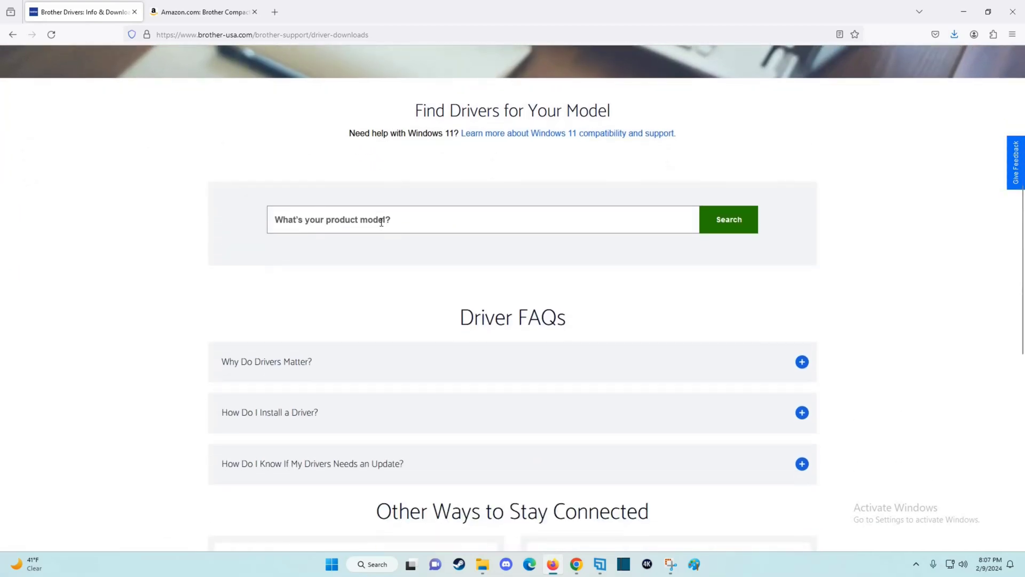
key(ctrl+v)
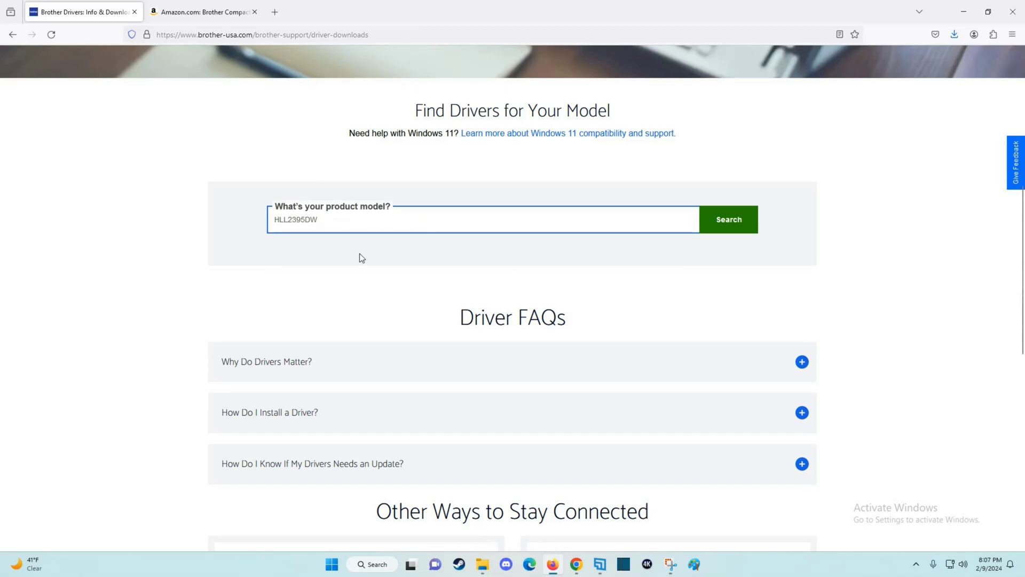
click(740, 231)
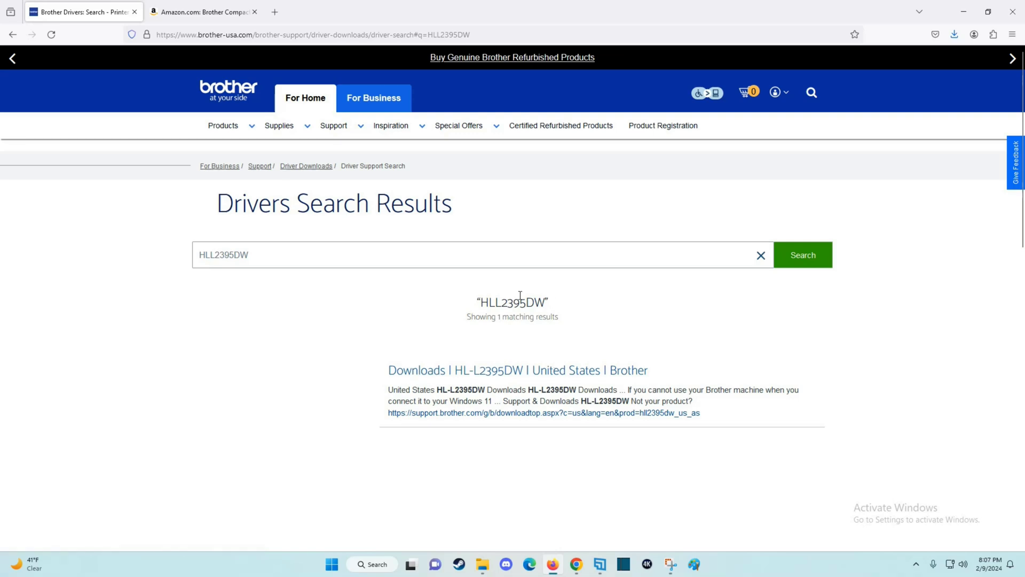
- Open the HL-L2395DW downloads for Windows 11 and choose the Full Driver & Software Package
click(488, 374)
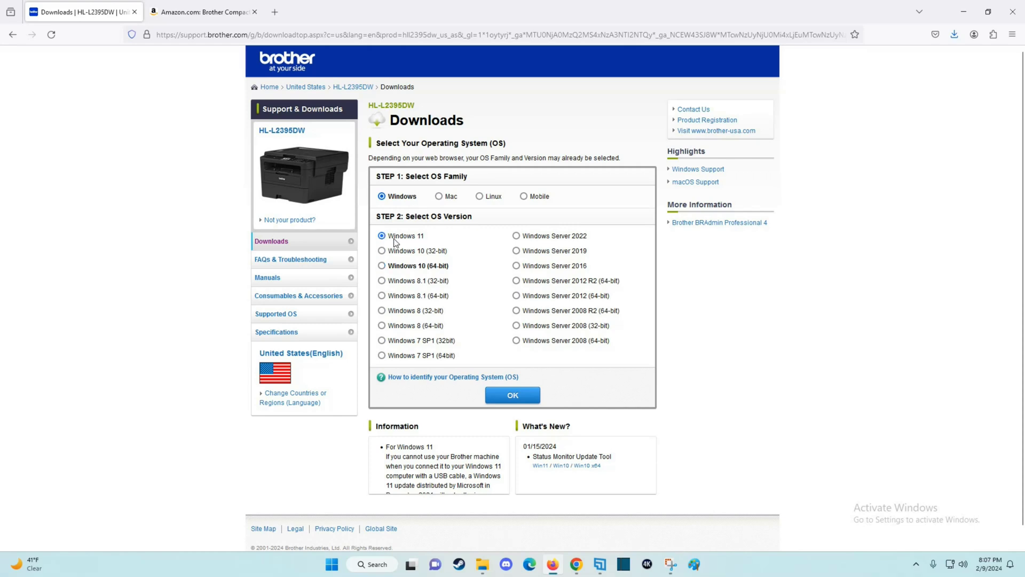
click(512, 395)
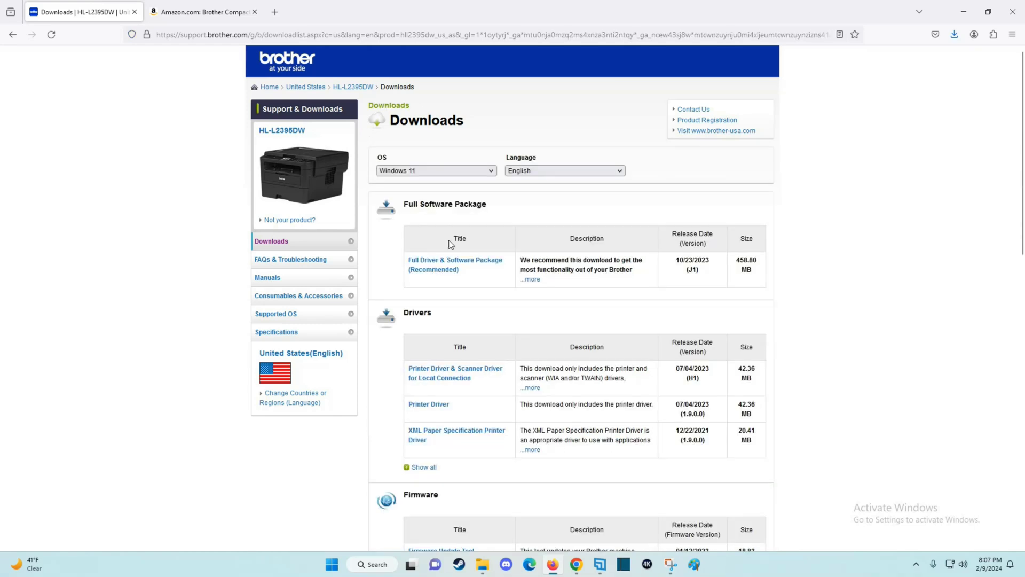
scroll(483, 160, down, 2)
scroll(512, 262, down, 4)
scroll(511, 262, down, 5)
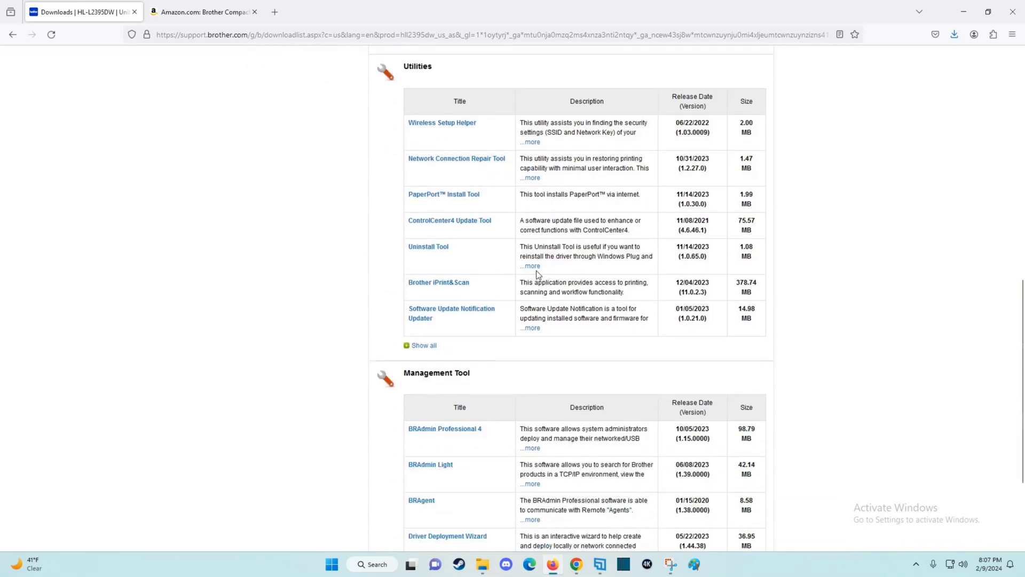
scroll(637, 377, up, 9)
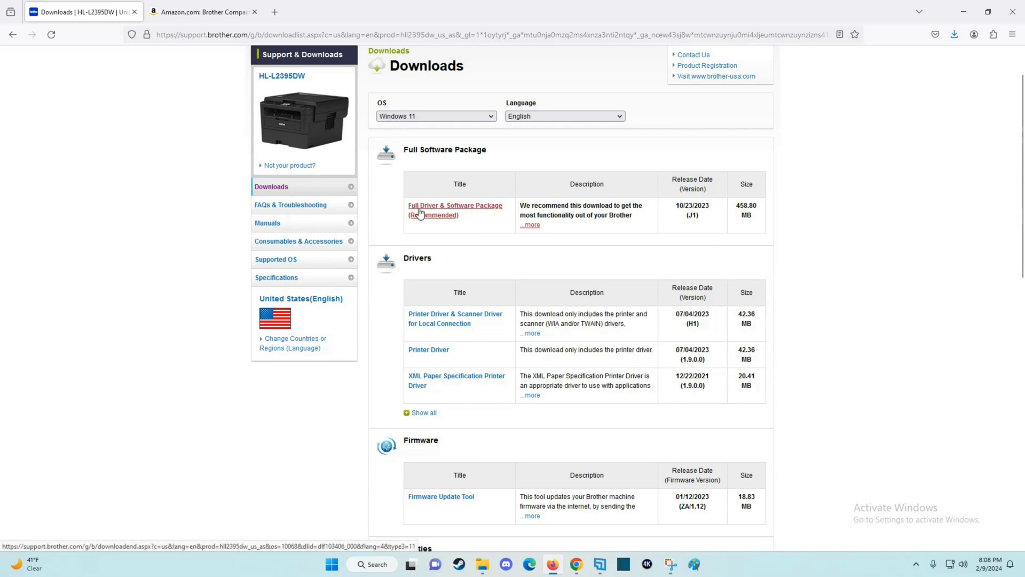
click(447, 213)
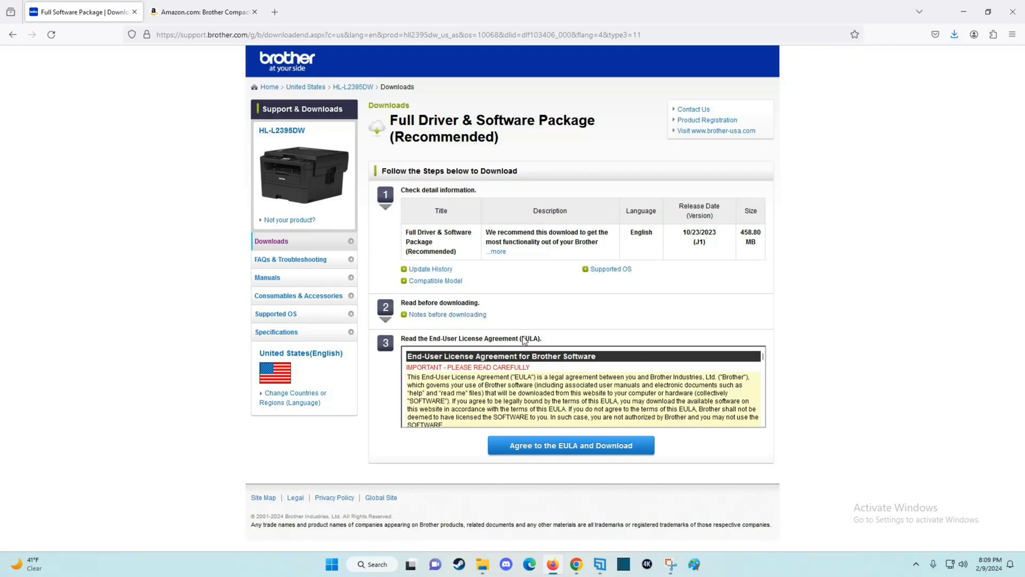
- Accept the licence to download the package, then launch the installer from Downloads
click(552, 456)
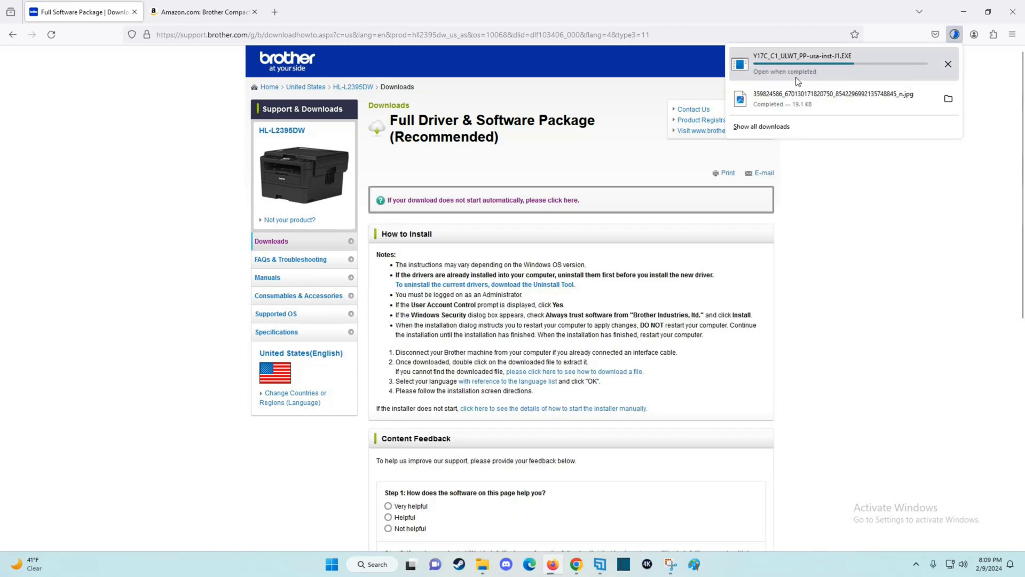
click(860, 71)
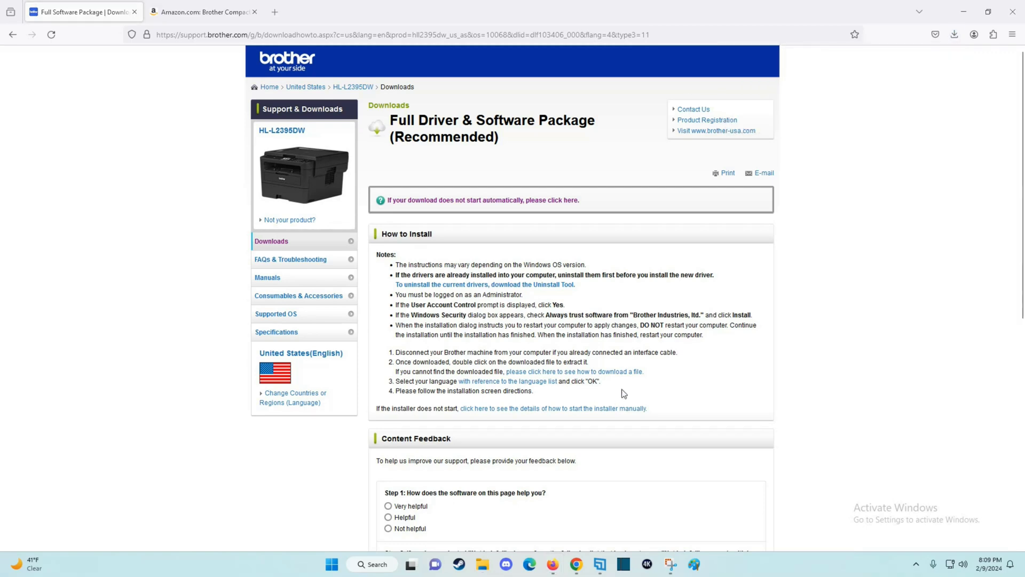
click(482, 564)
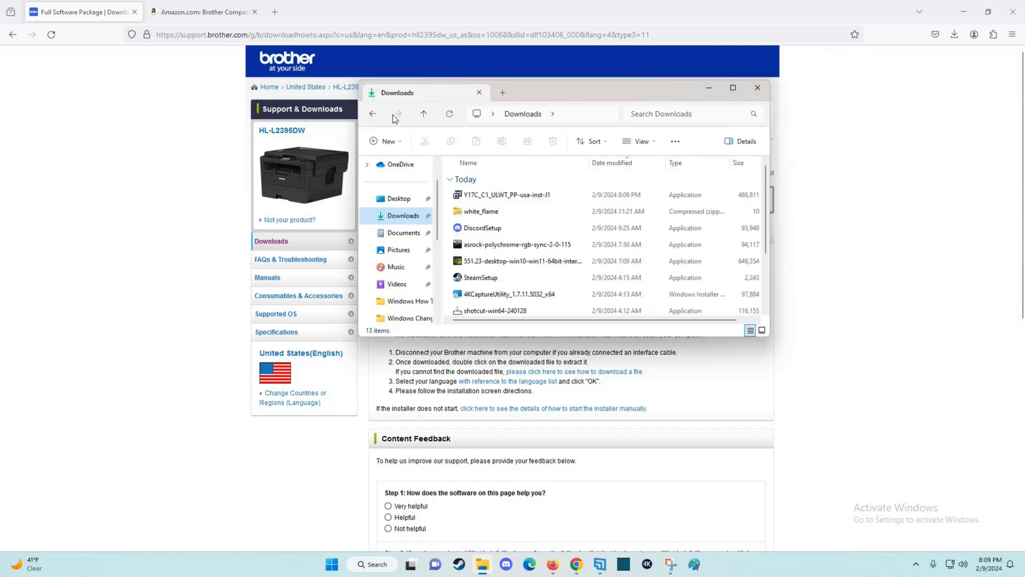
double_click(507, 196)
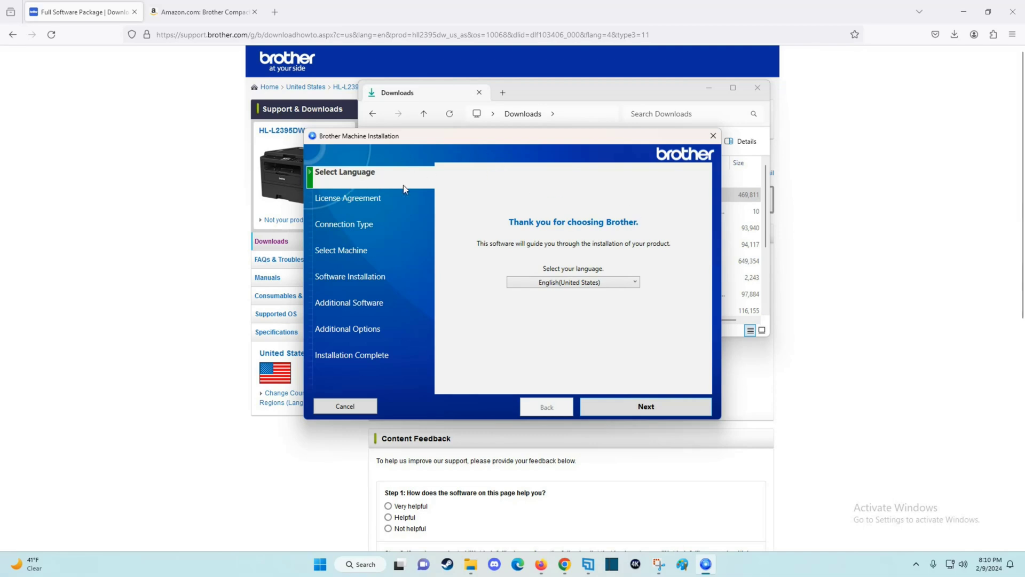
- Keep English as the installer language and accept the license agreement
click(664, 405)
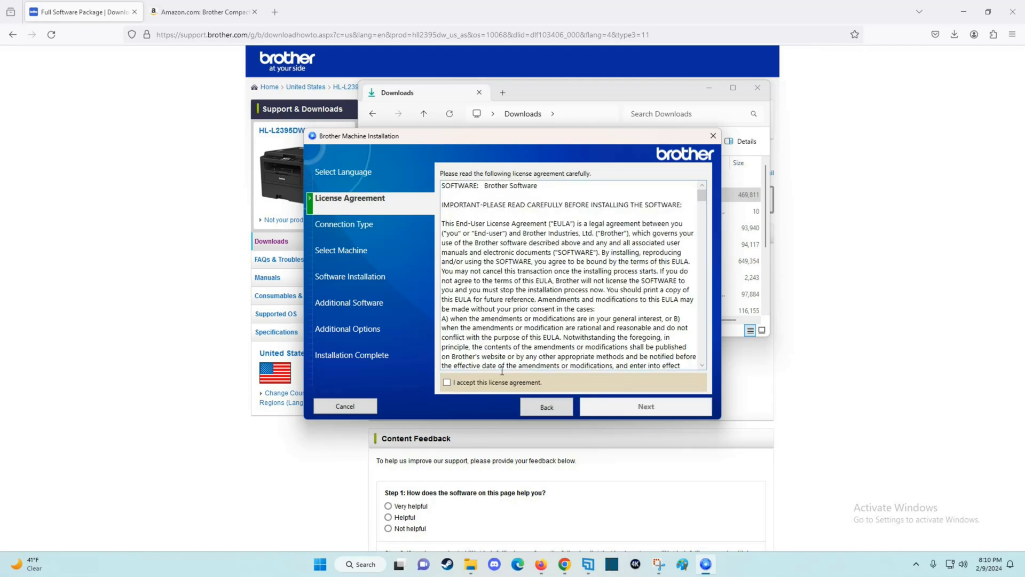
click(446, 382)
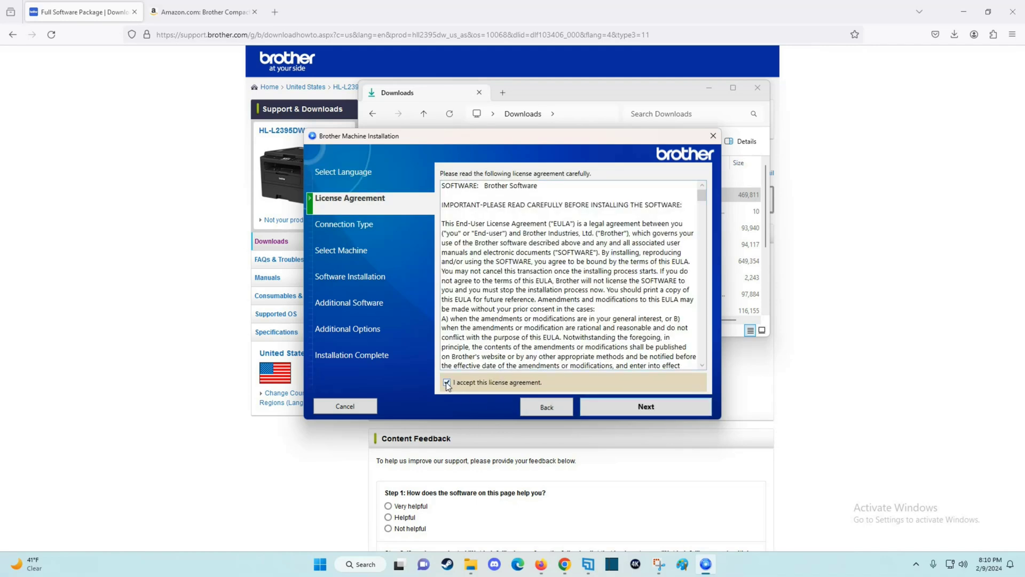
click(640, 411)
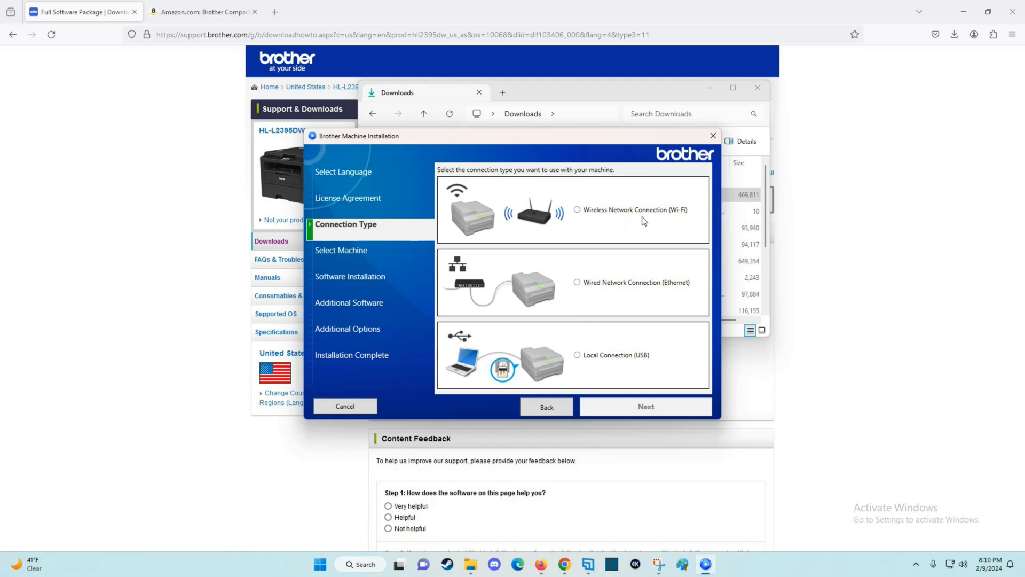
- Choose Wireless Network Connection (Wi-Fi) and select the HL-L2395DW printer
click(577, 211)
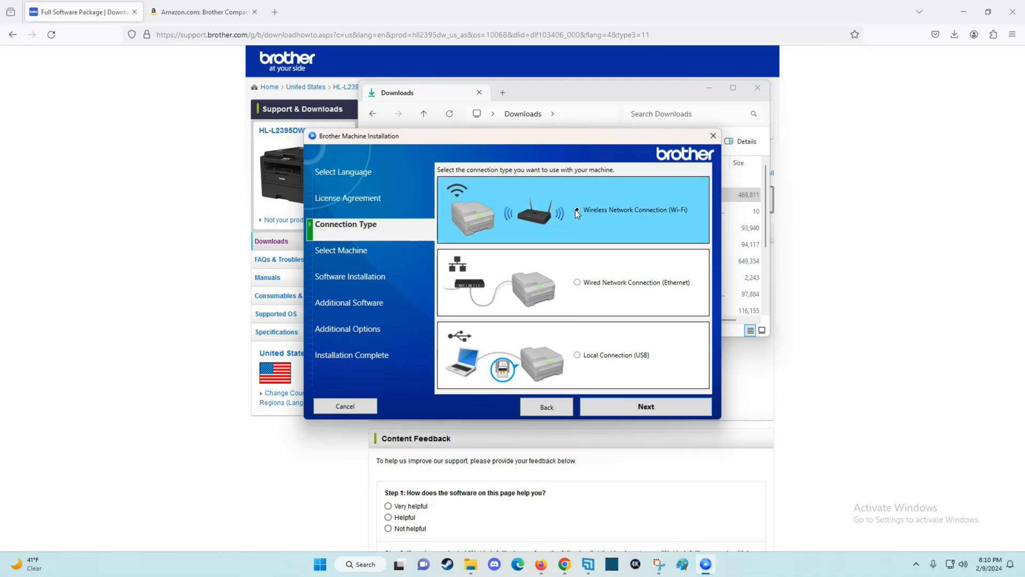
click(644, 411)
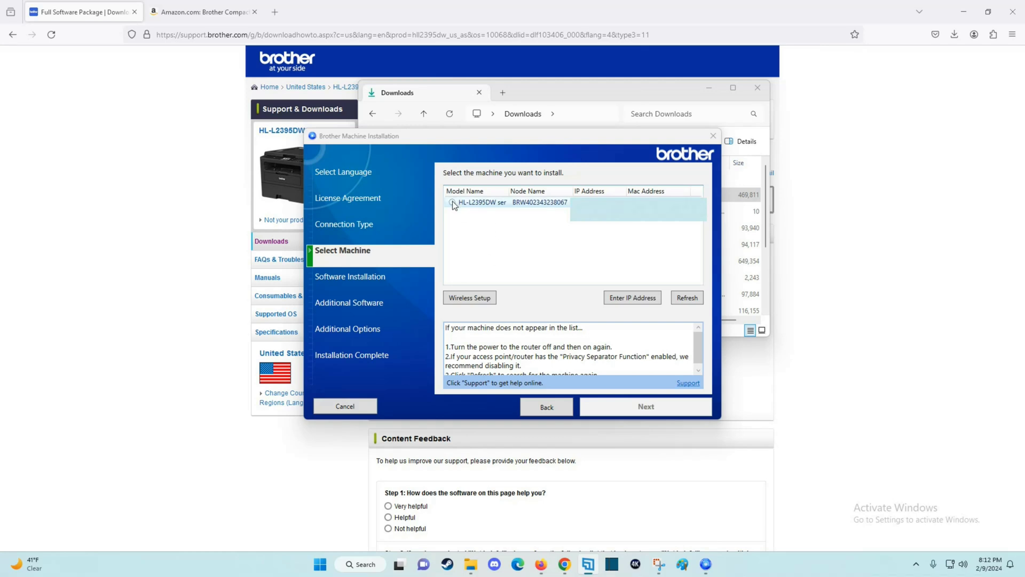
click(452, 203)
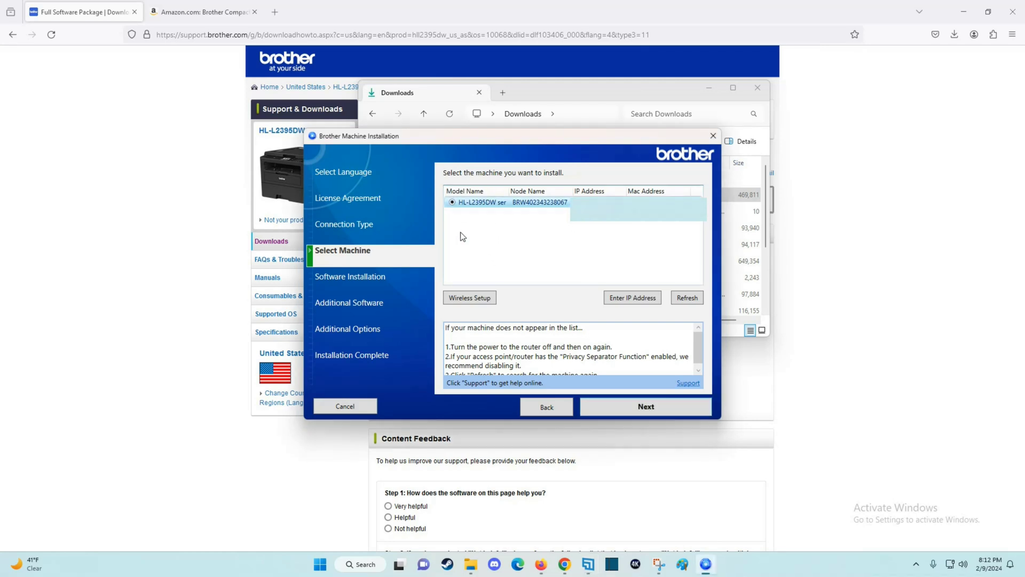
click(632, 411)
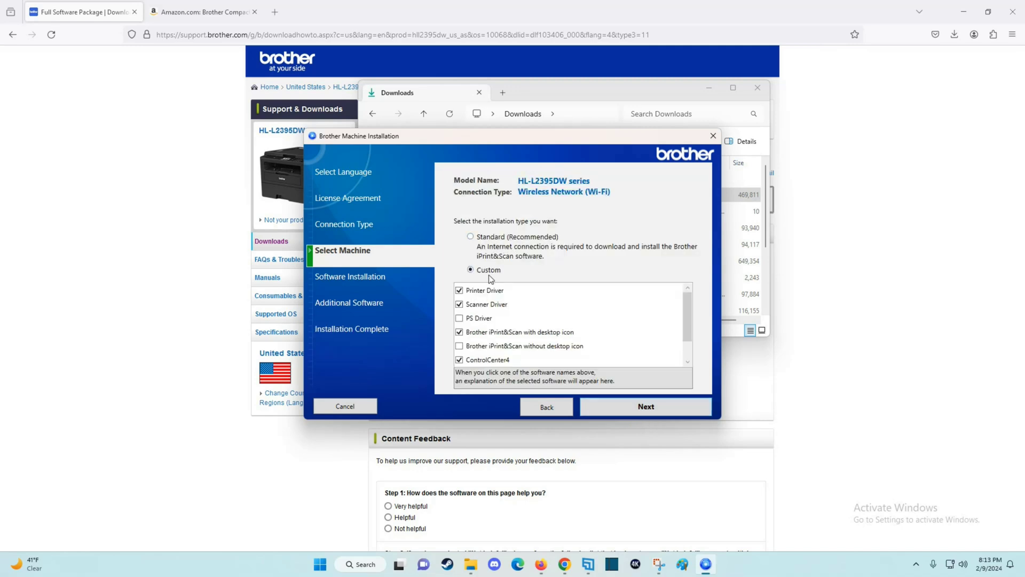
- Install the drivers without ControlCenter4, skip PaperPort, and close the finished installer
scroll(540, 325, down, 1)
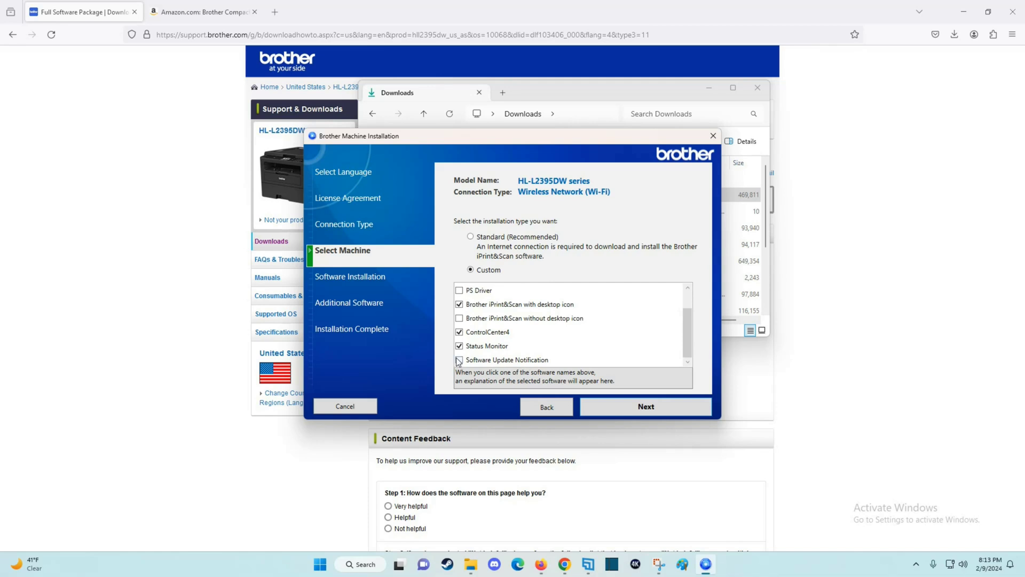
click(459, 332)
scroll(485, 326, up, 1)
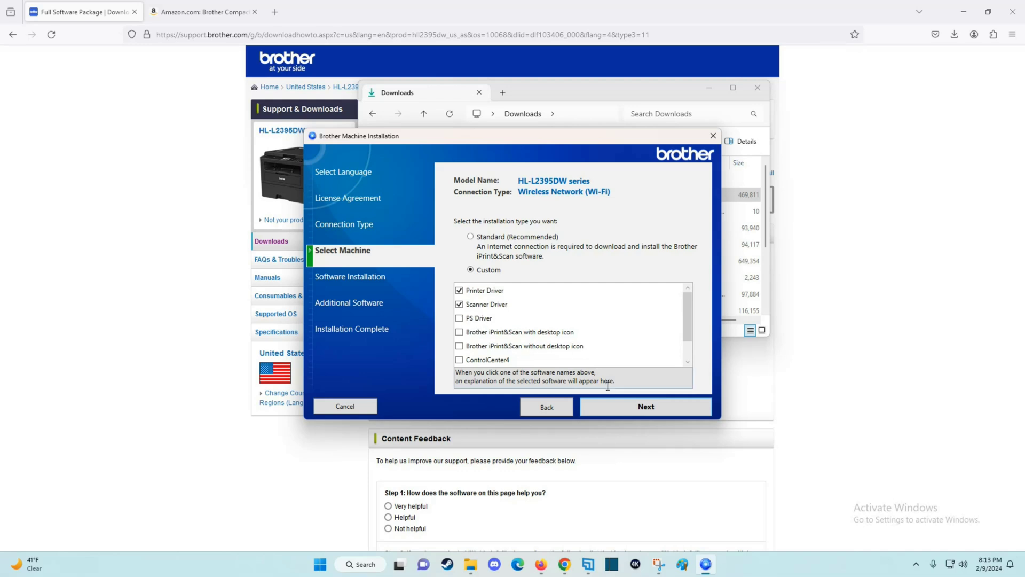
click(637, 408)
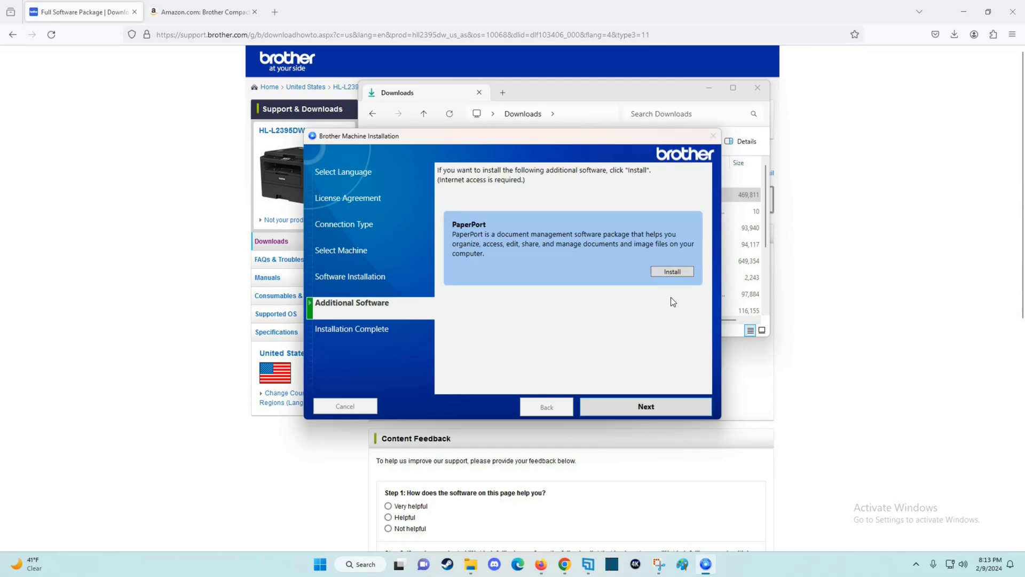
click(646, 411)
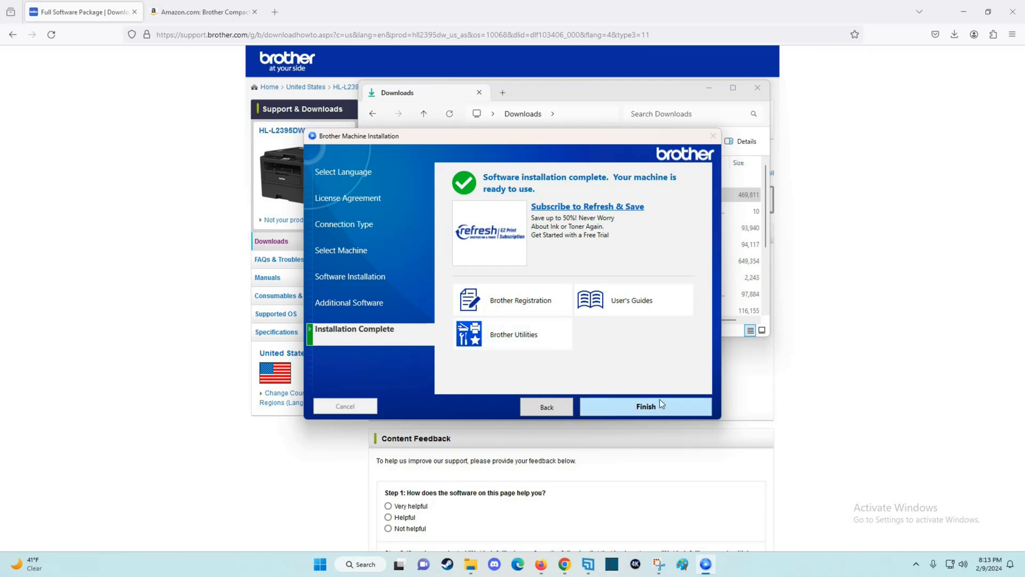
click(646, 408)
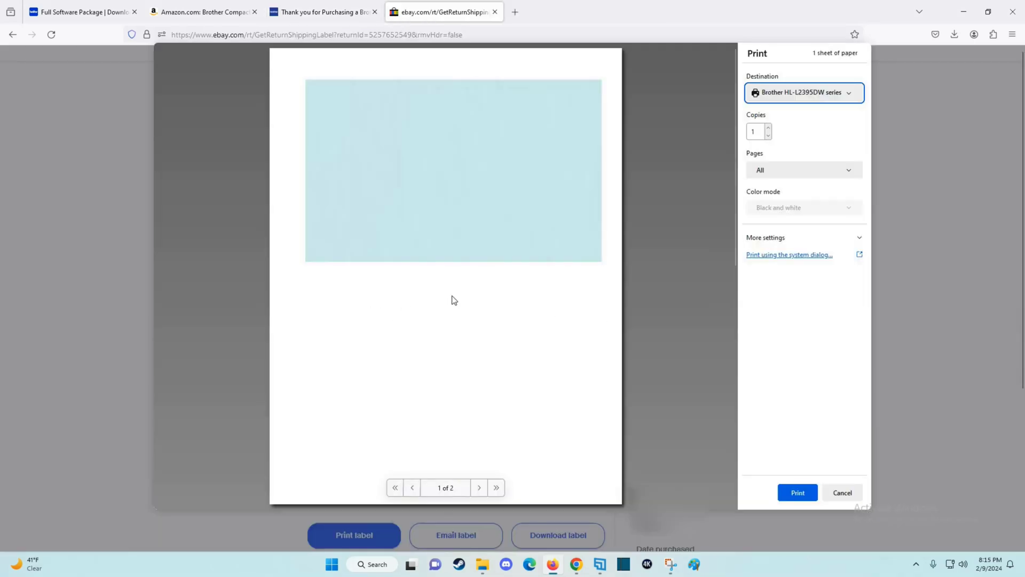
- Print the eBay shipping label to the Brother HL-L2395DW series printer
click(810, 95)
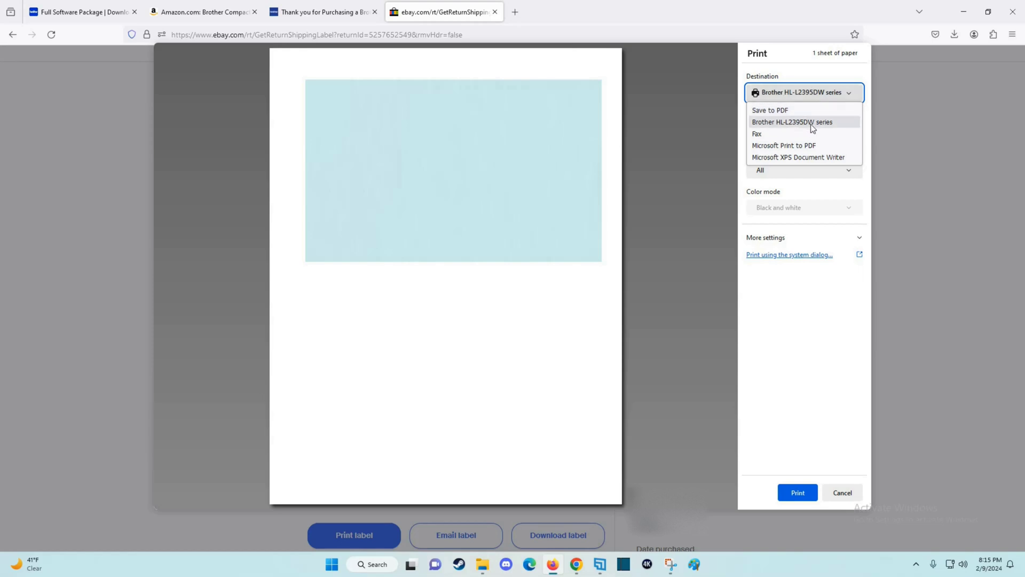
click(791, 122)
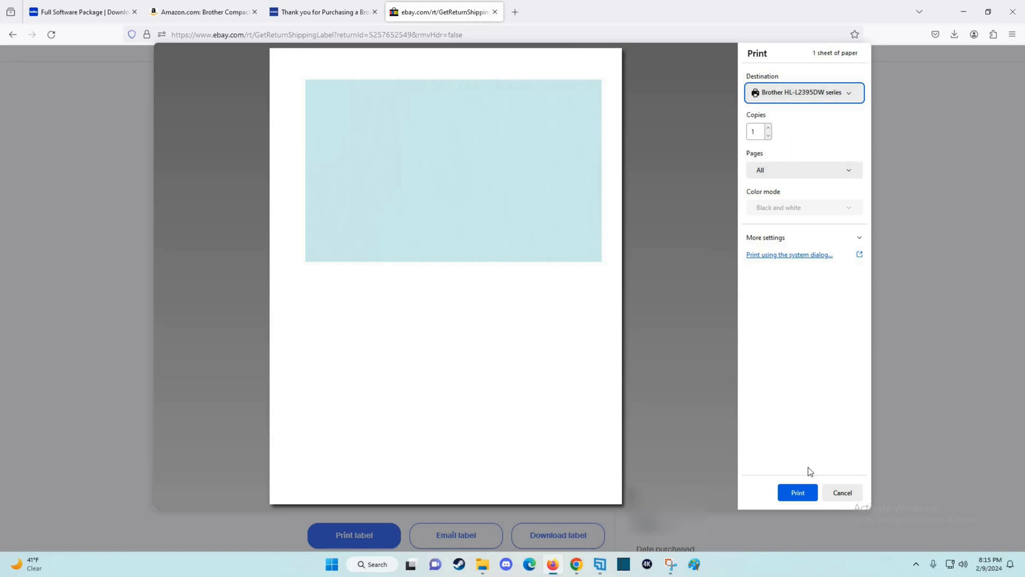
click(805, 493)
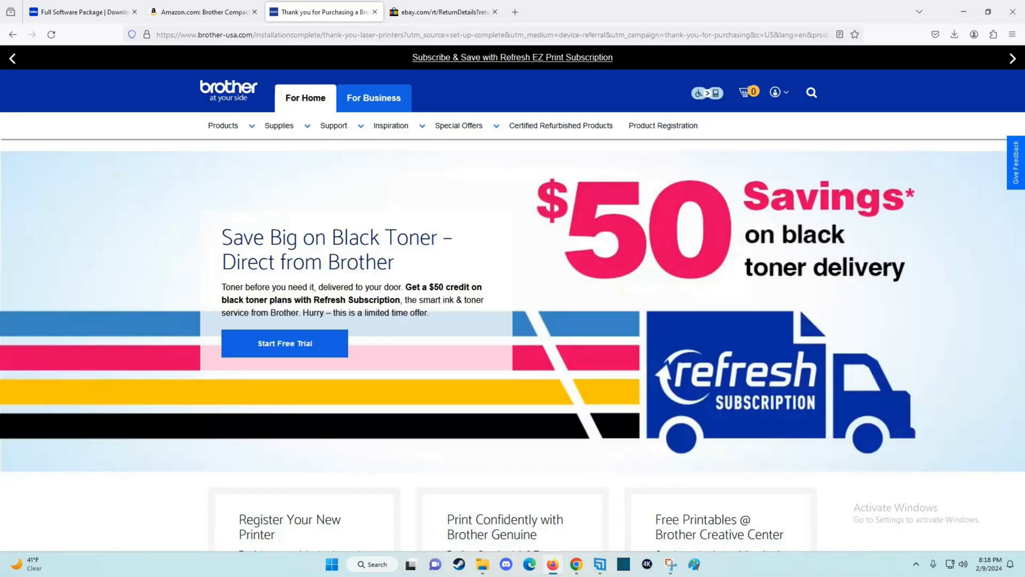